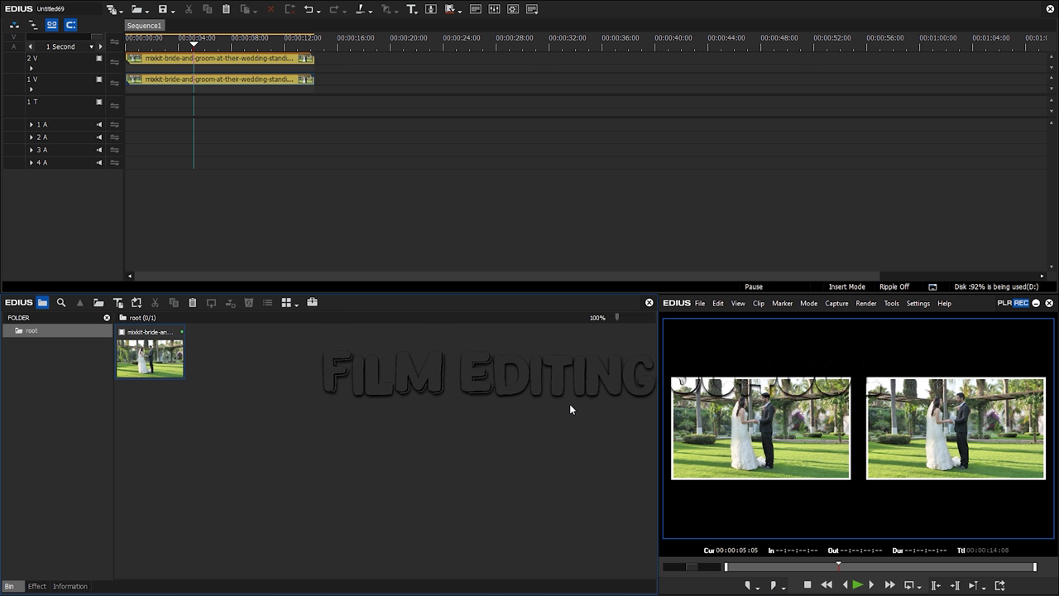
pyautogui.click(660, 225)
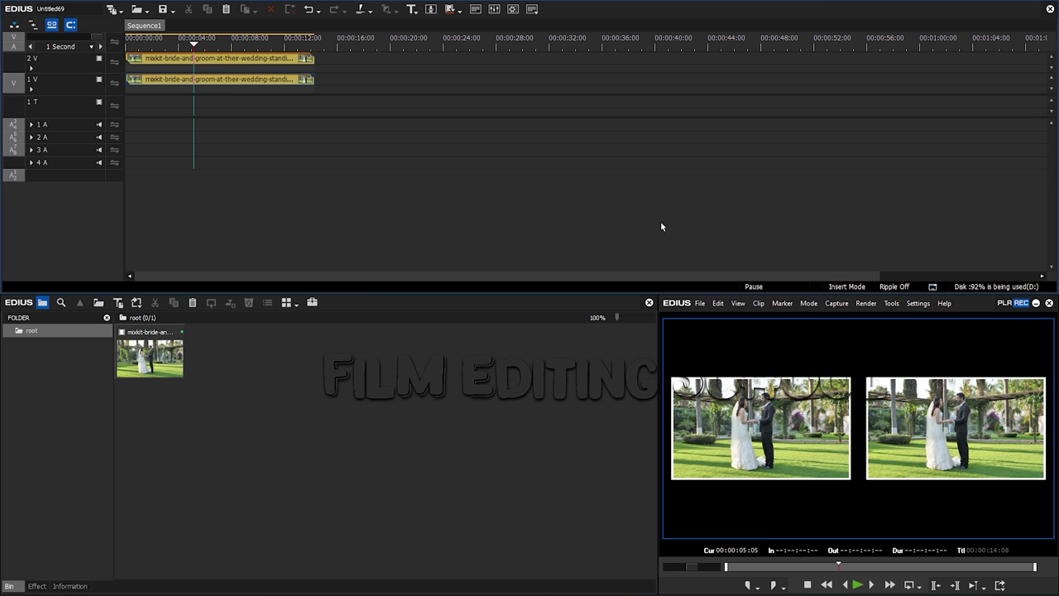
pyautogui.click(505, 422)
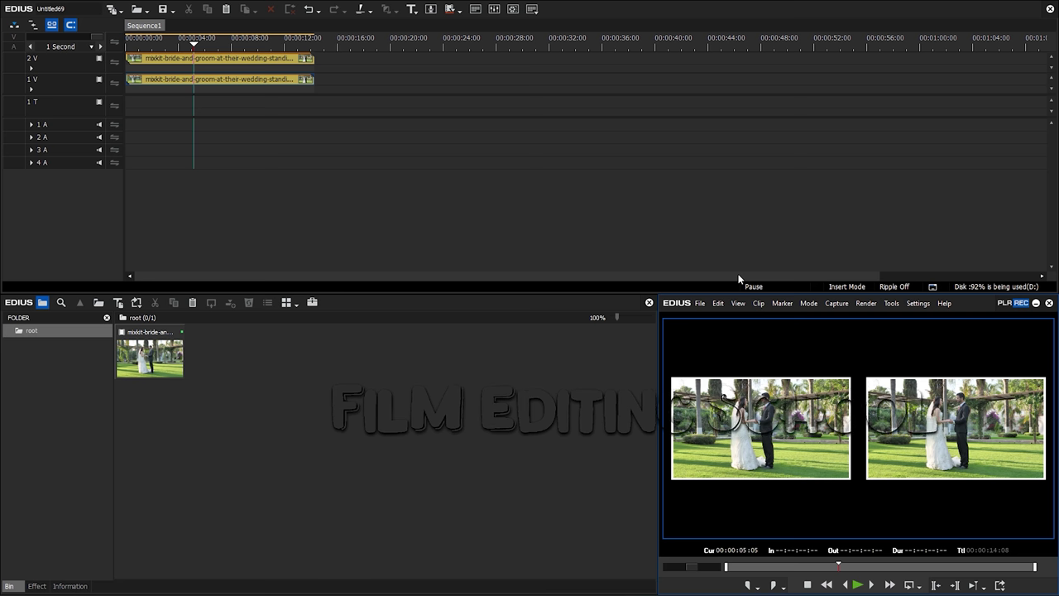
# - Set the playback buffer size to 8GB in the application's playback section of the system settings
pyautogui.click(922, 303)
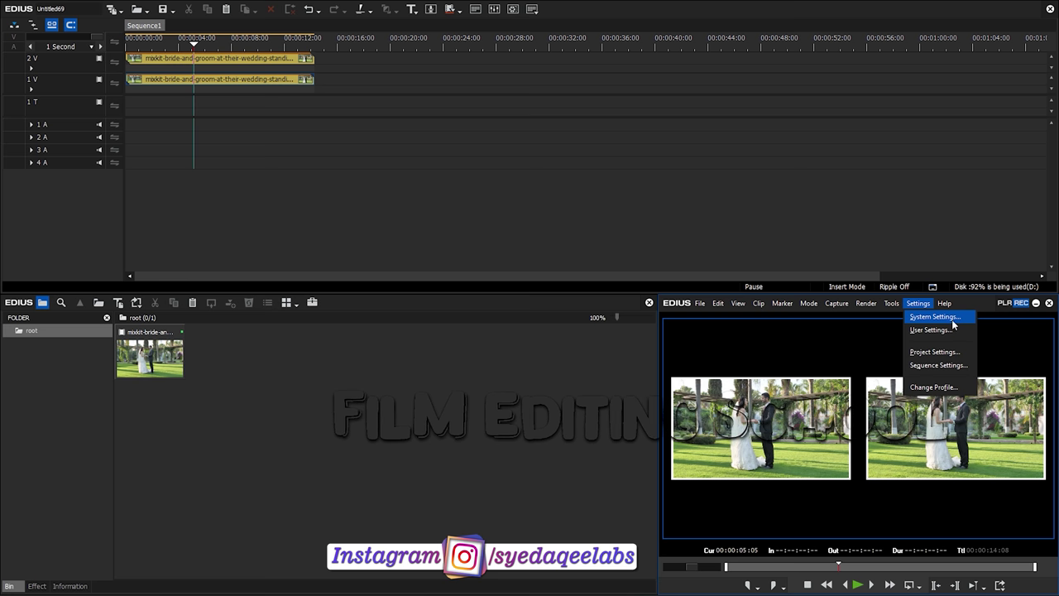
pyautogui.click(952, 319)
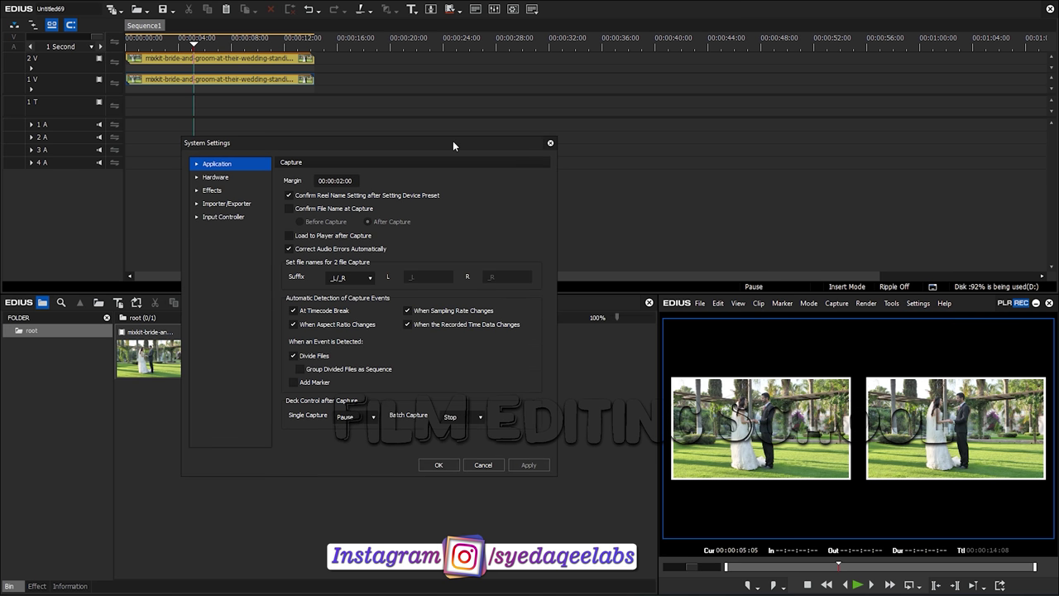
pyautogui.click(199, 165)
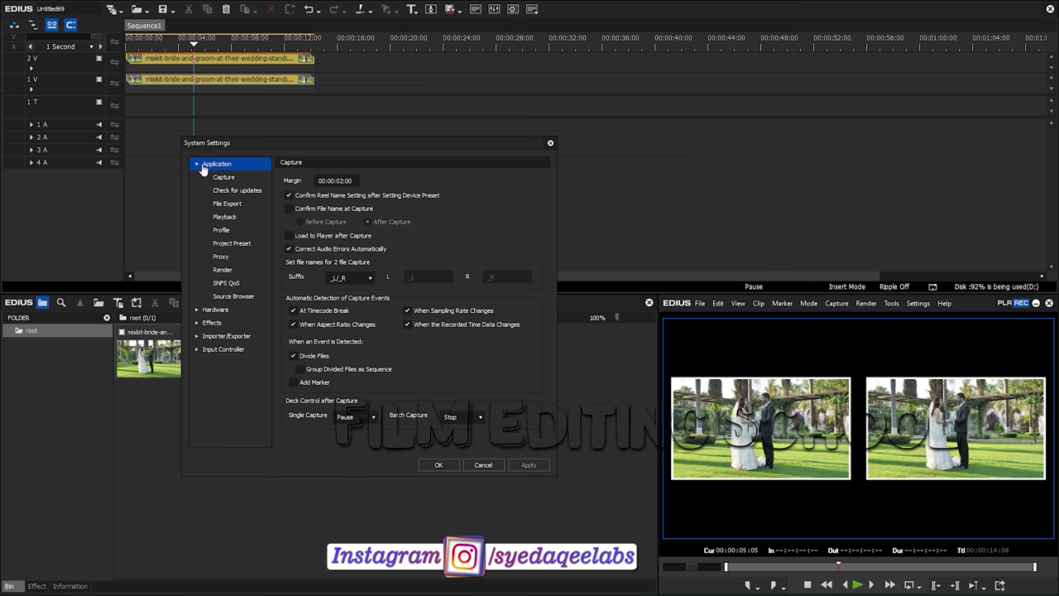
pyautogui.click(227, 219)
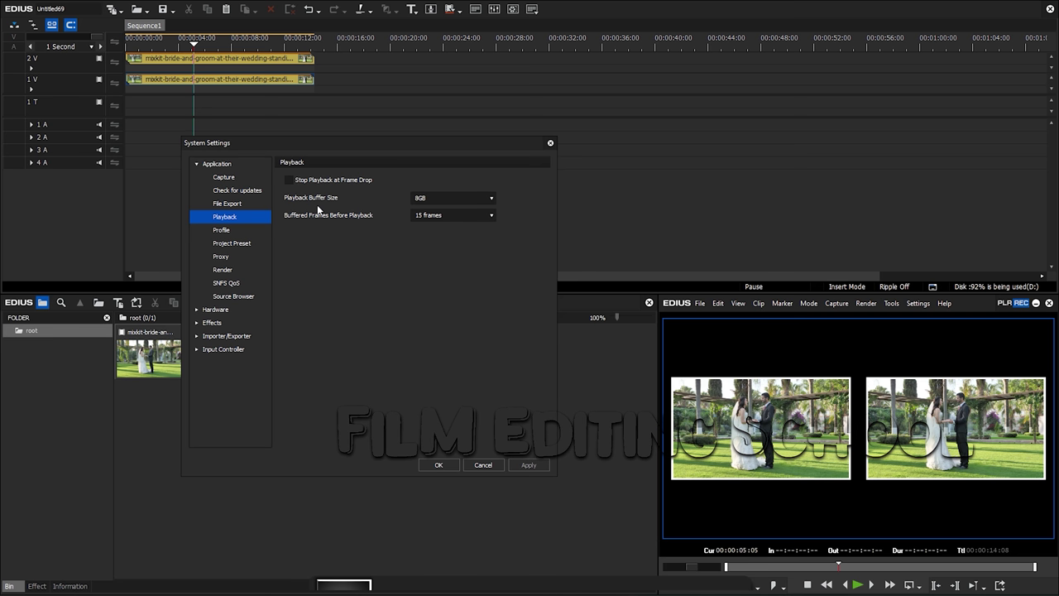
pyautogui.click(452, 197)
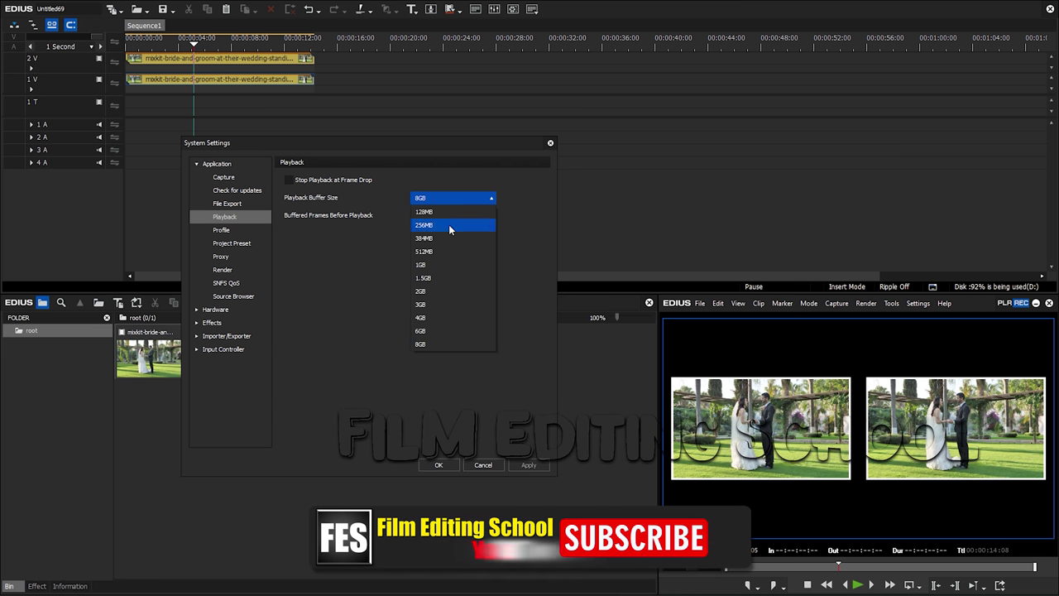
pyautogui.click(436, 342)
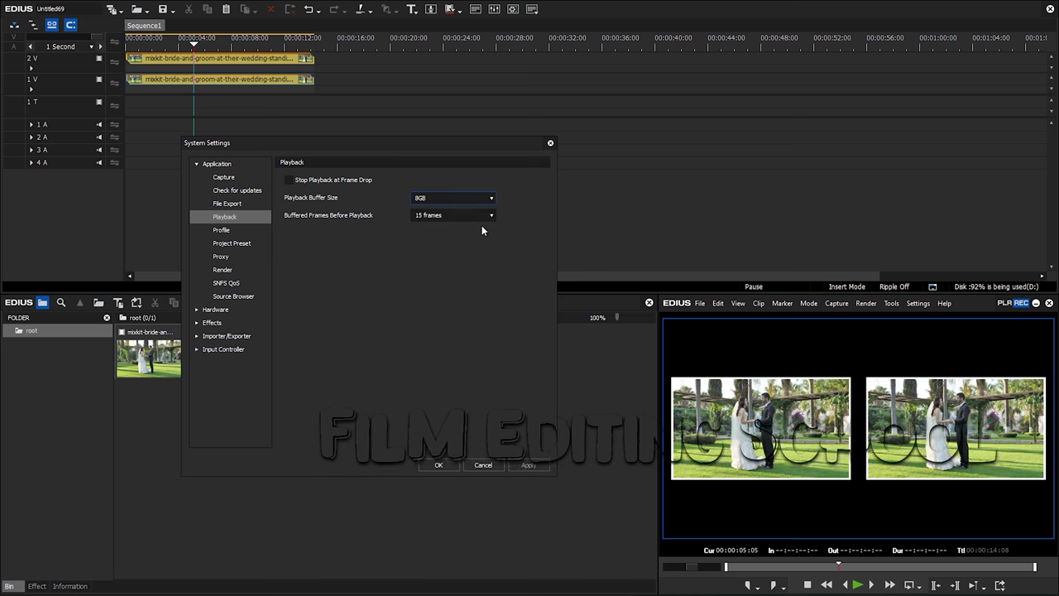
pyautogui.click(474, 197)
pyautogui.click(321, 247)
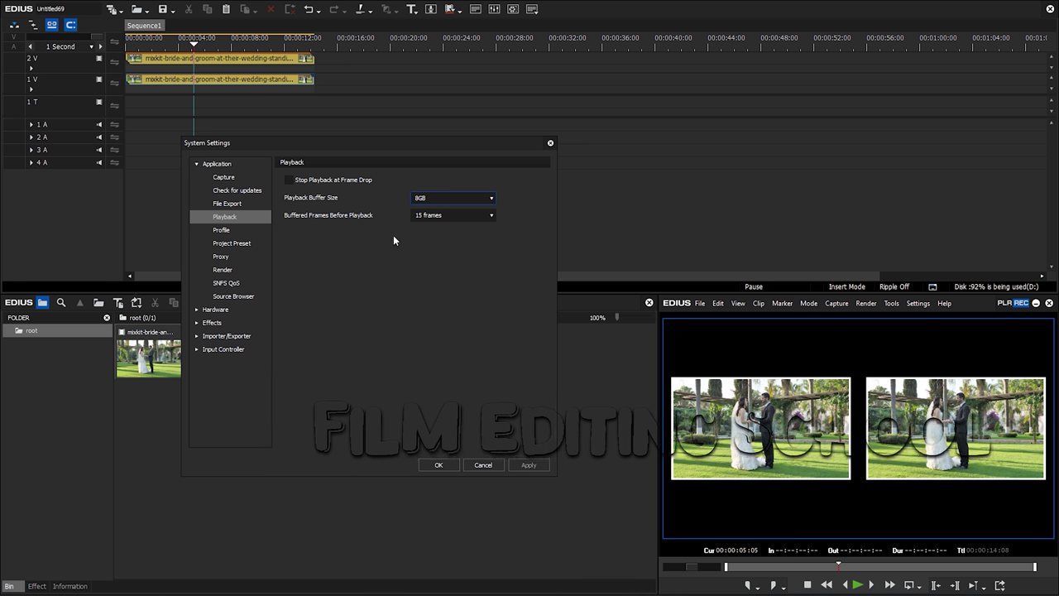
# - Set the buffered frames before playback to 15 frames and accept the system settings
pyautogui.click(488, 217)
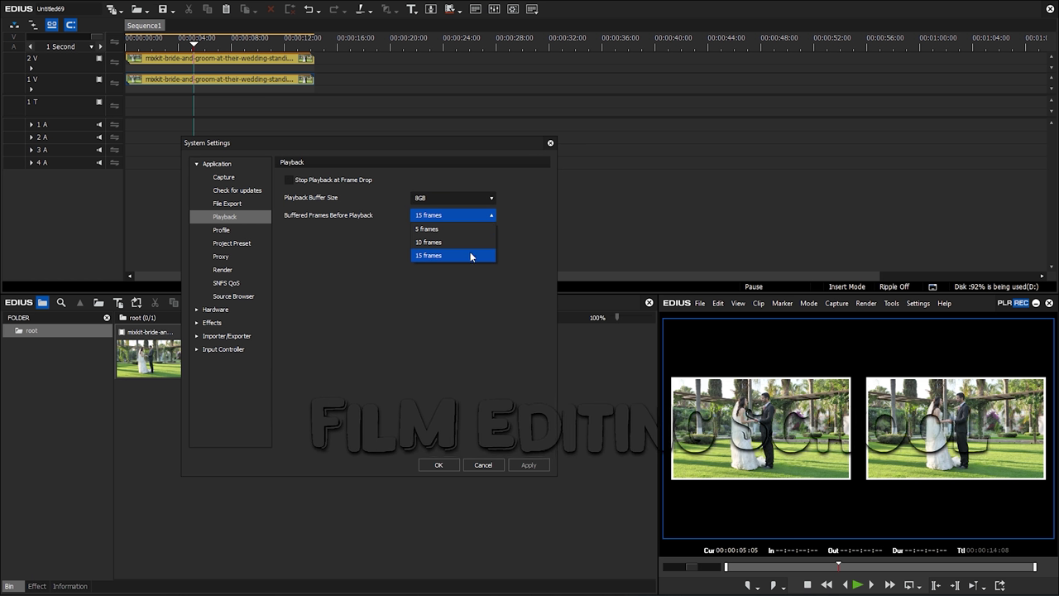
pyautogui.click(470, 256)
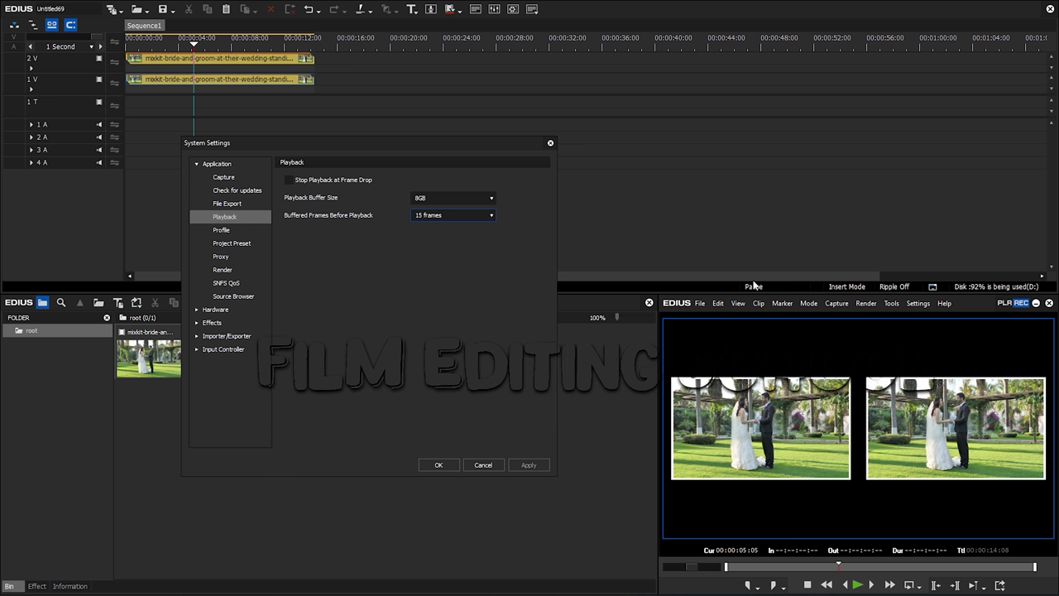
pyautogui.click(473, 215)
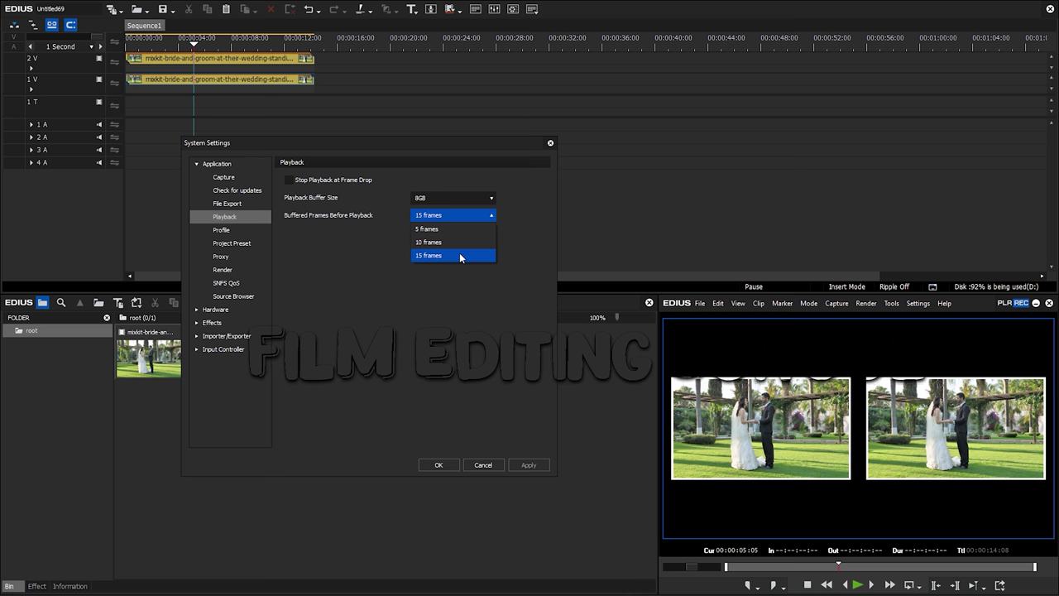
pyautogui.click(441, 465)
pyautogui.click(443, 464)
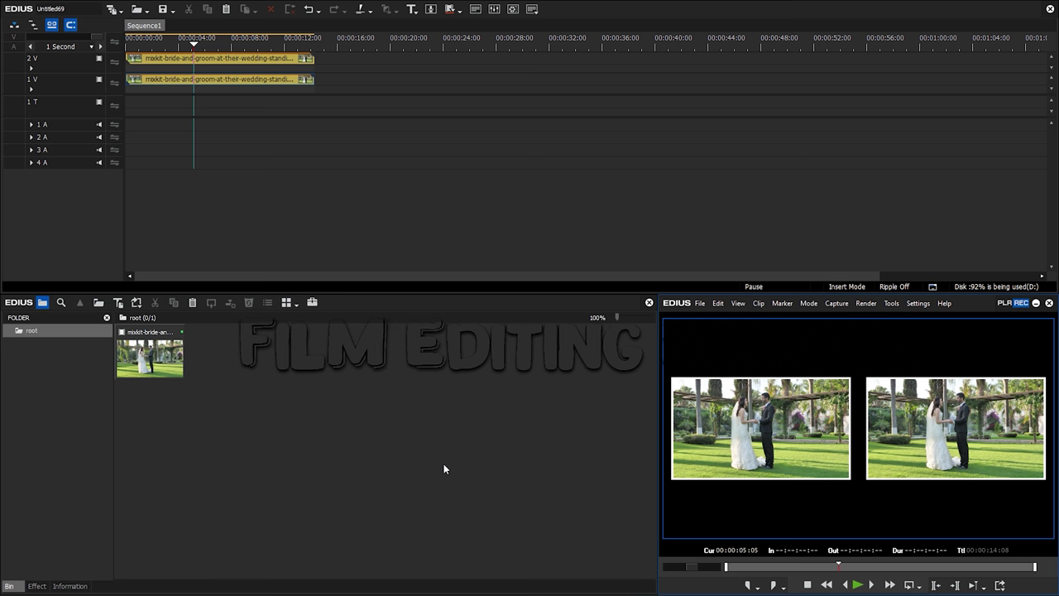
# - Return the playhead to the timeline start and apply the HD 1920x1080 25p 16:9 8bit project preset
pyautogui.press('Home')
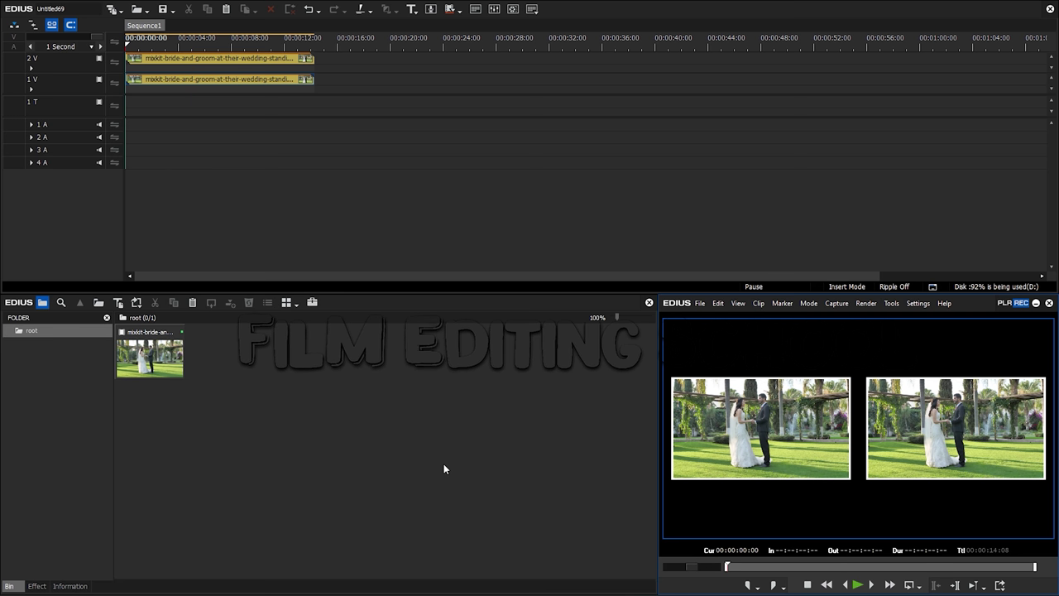
pyautogui.click(918, 304)
pyautogui.click(936, 353)
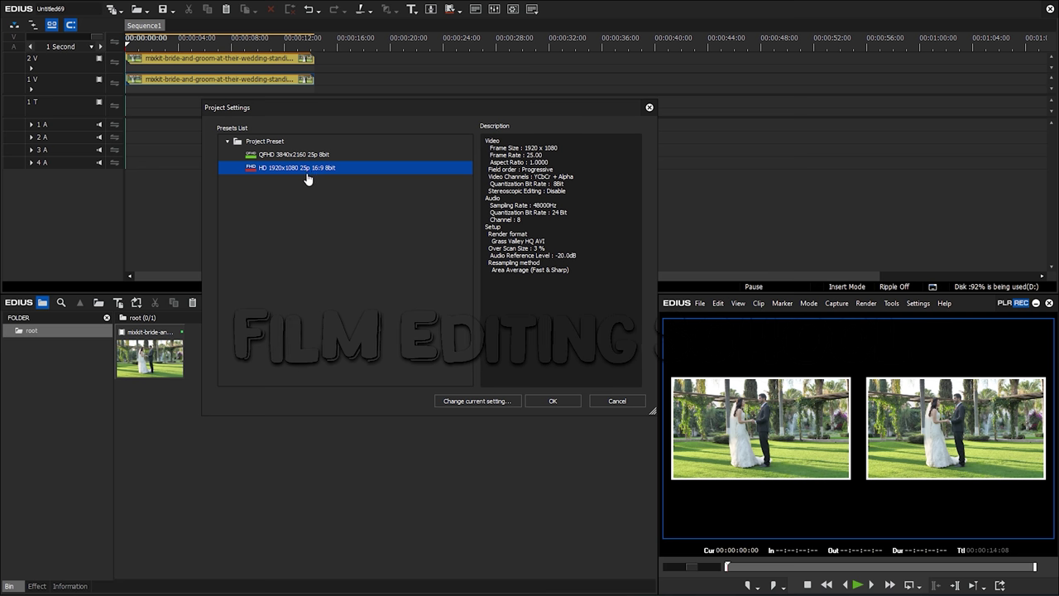
pyautogui.press('Return')
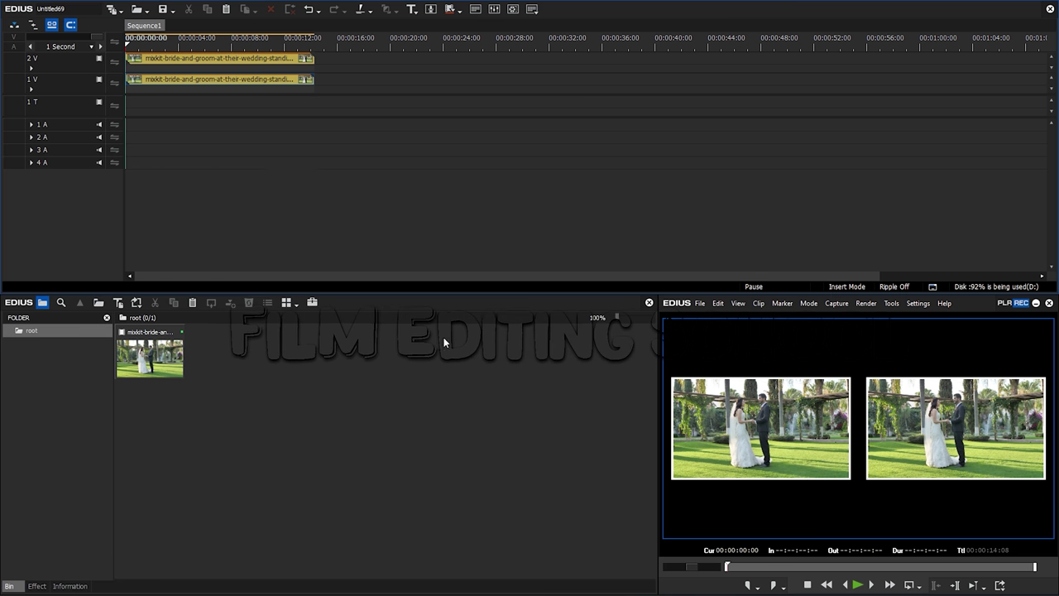
# - Check which effects are applied to the wedding clips on the 1 V and 2 V tracks
pyautogui.click(37, 586)
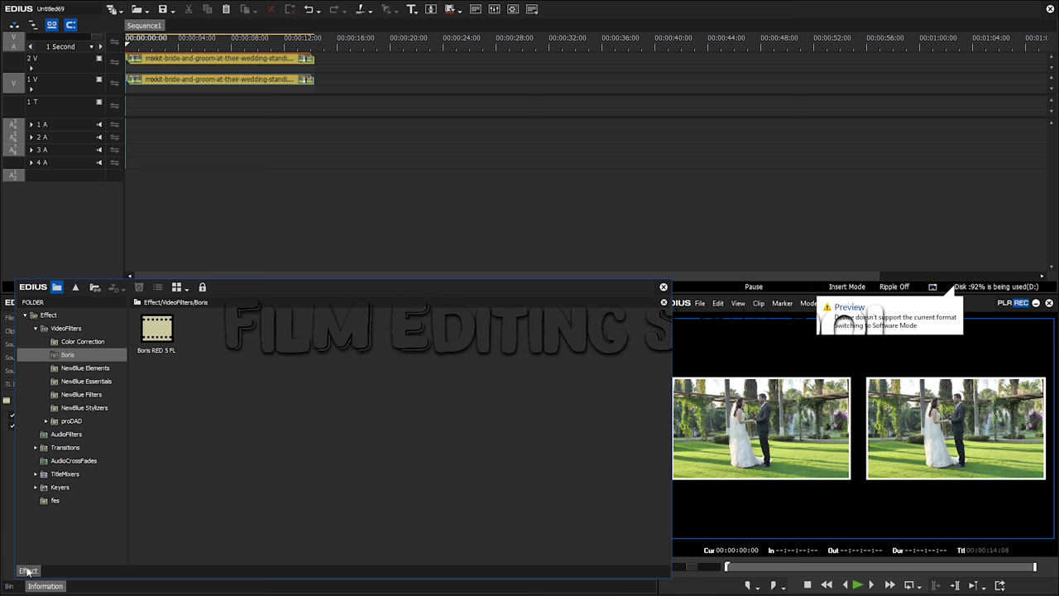
pyautogui.moveTo(28, 571); pyautogui.dragTo(37, 586)
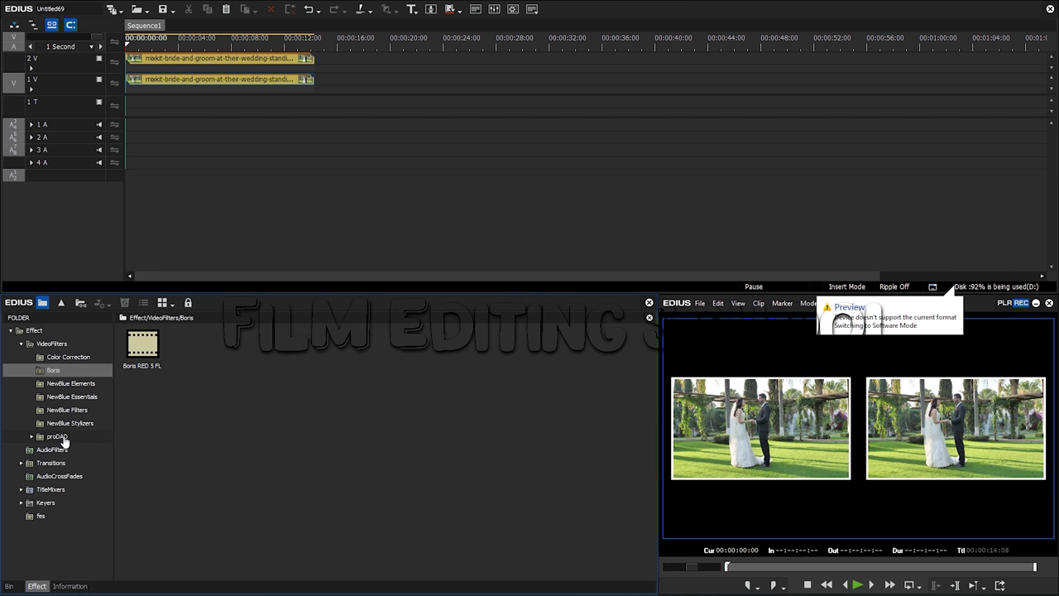
pyautogui.click(71, 587)
pyautogui.click(229, 80)
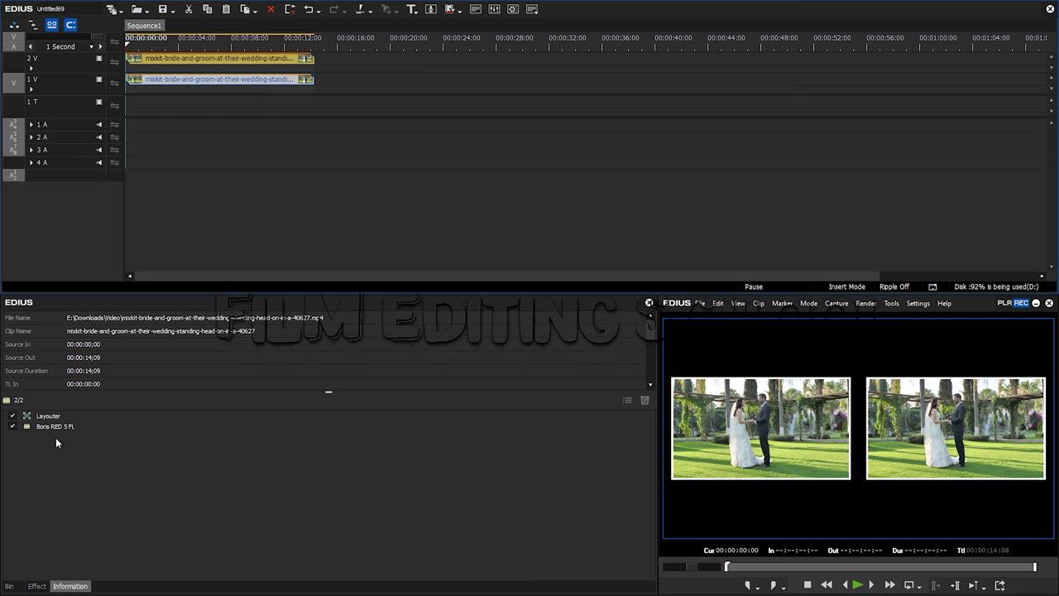
pyautogui.click(200, 60)
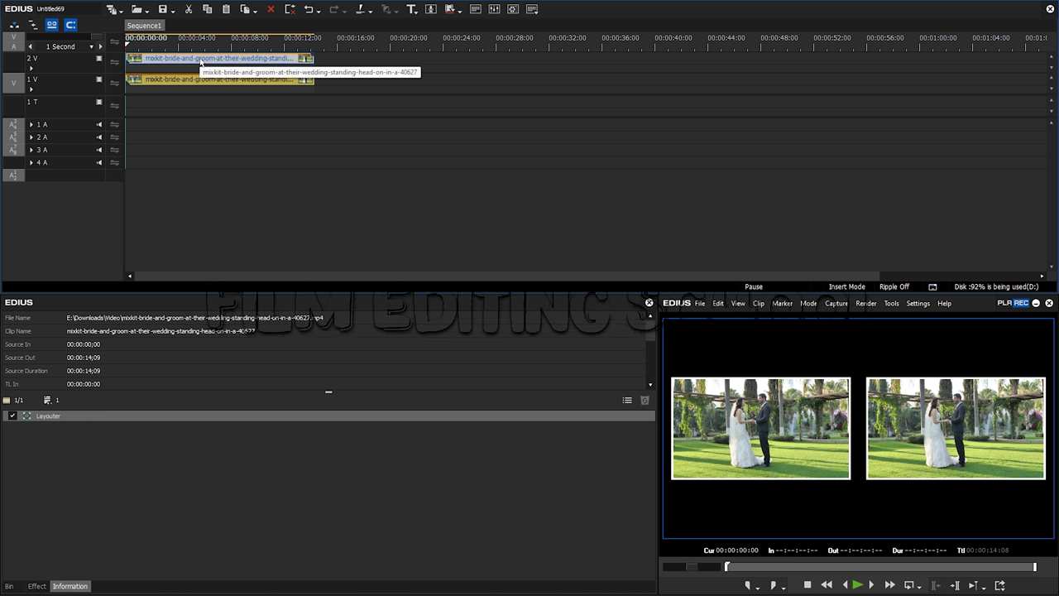
pyautogui.click(305, 184)
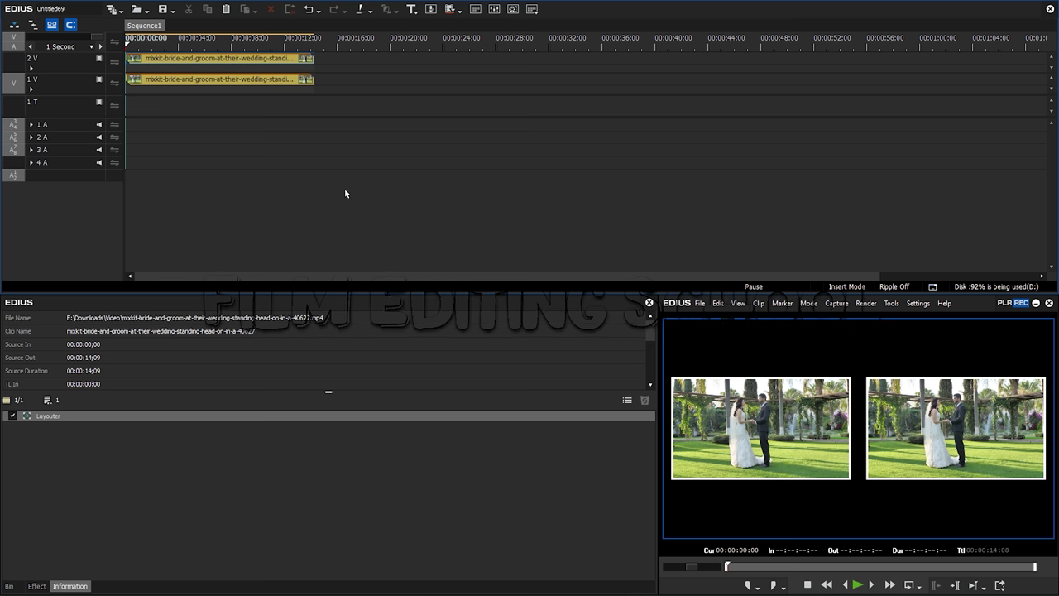
# - Play the timeline, replay it from the start to watch the buffer status, and pause it partway
pyautogui.press('space')
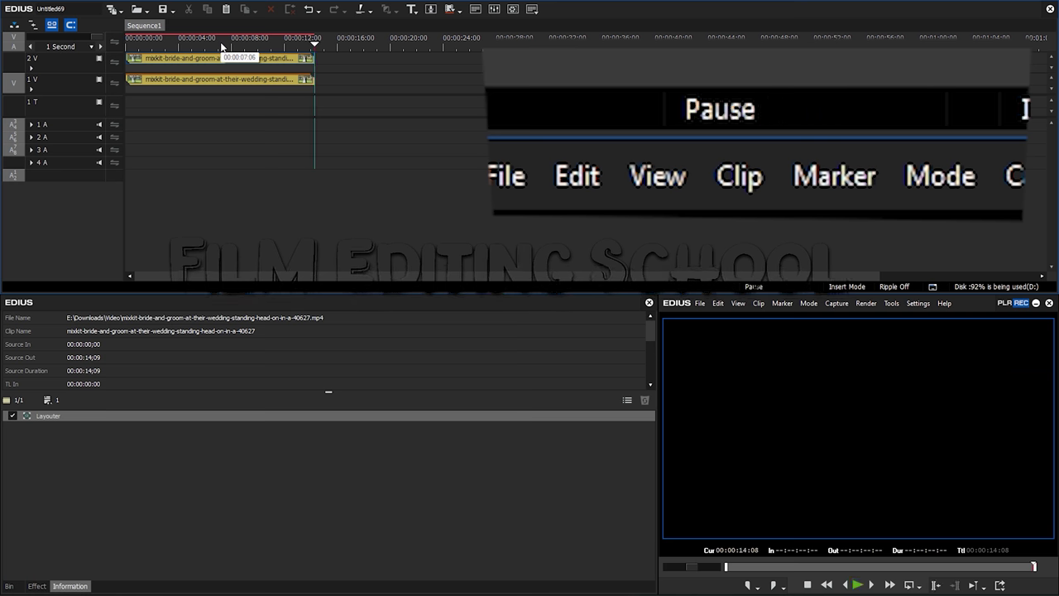
pyautogui.press('Home')
pyautogui.press('space')
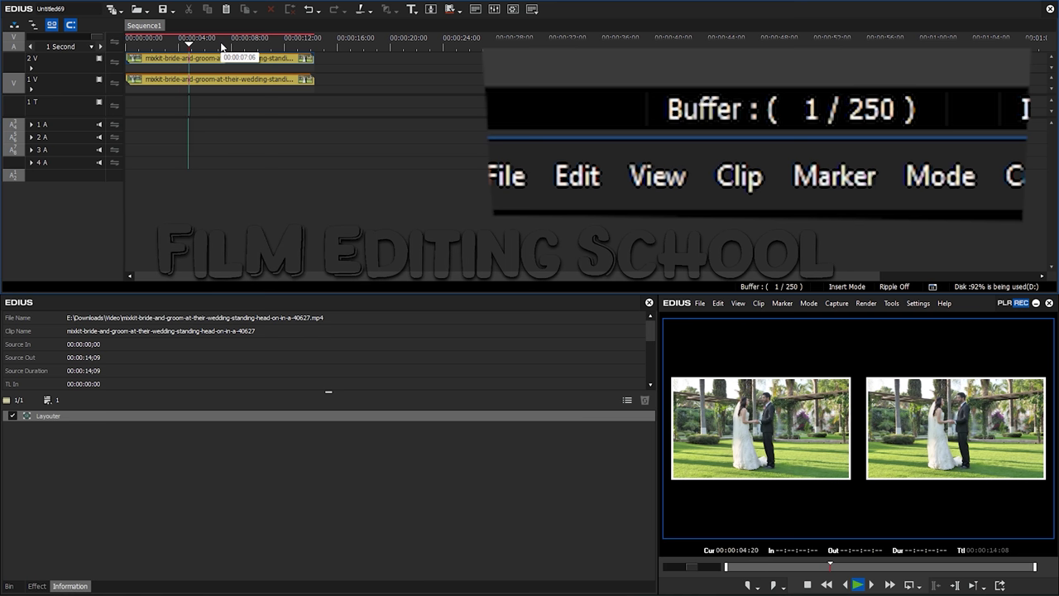
pyautogui.press('space')
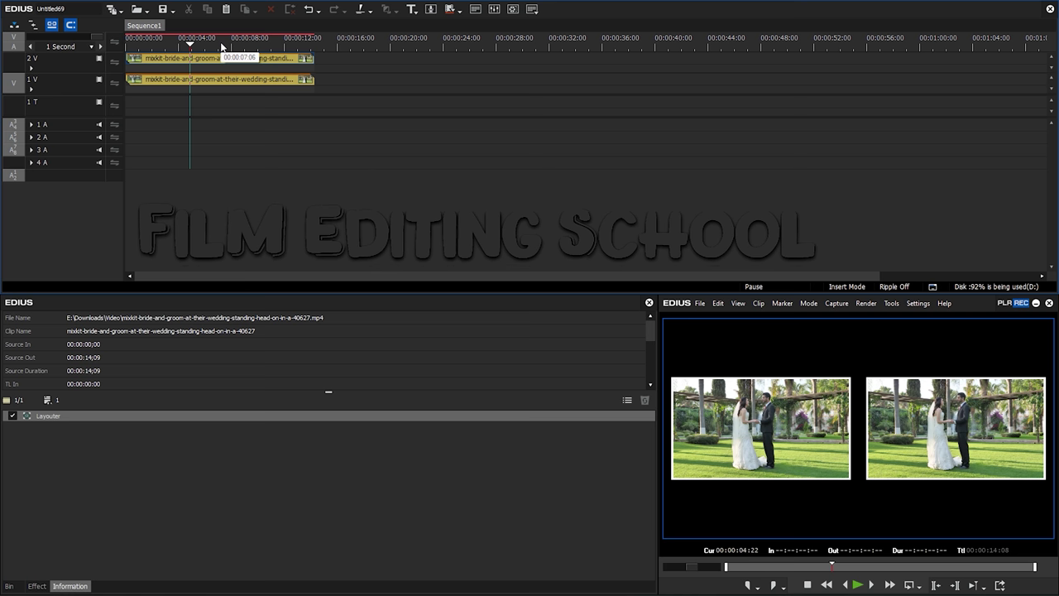
# - Change the current project's video preset to SD PAL 720 x 576 25p 16:9
pyautogui.click(917, 303)
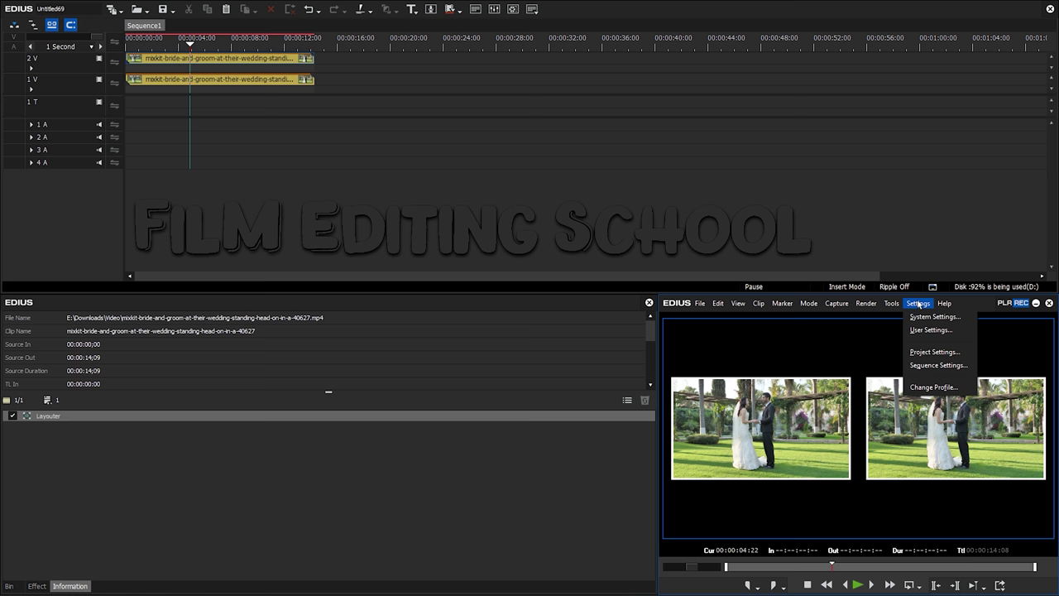
pyautogui.click(934, 352)
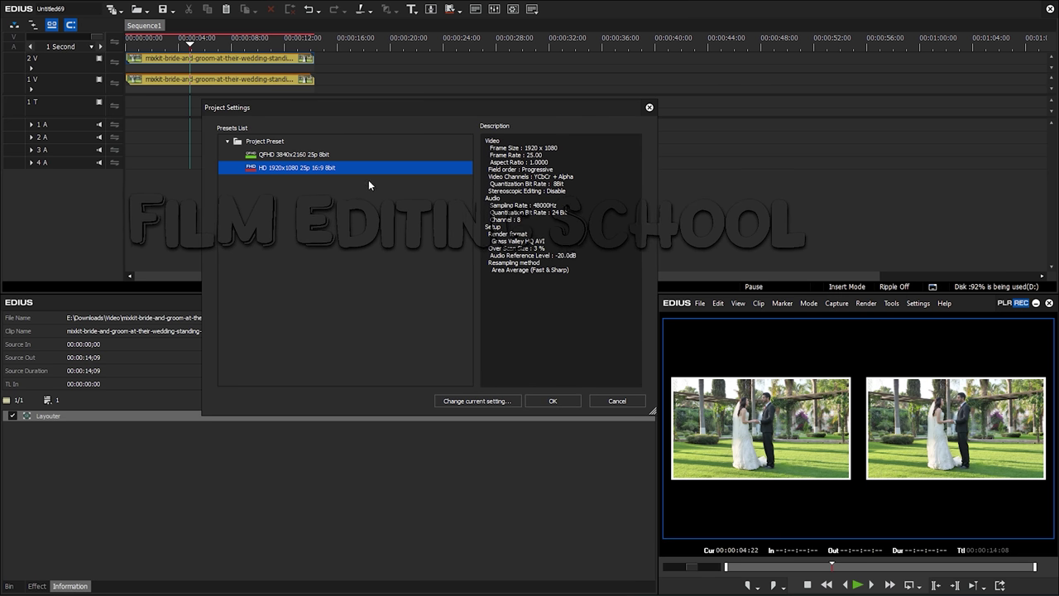
pyautogui.click(491, 403)
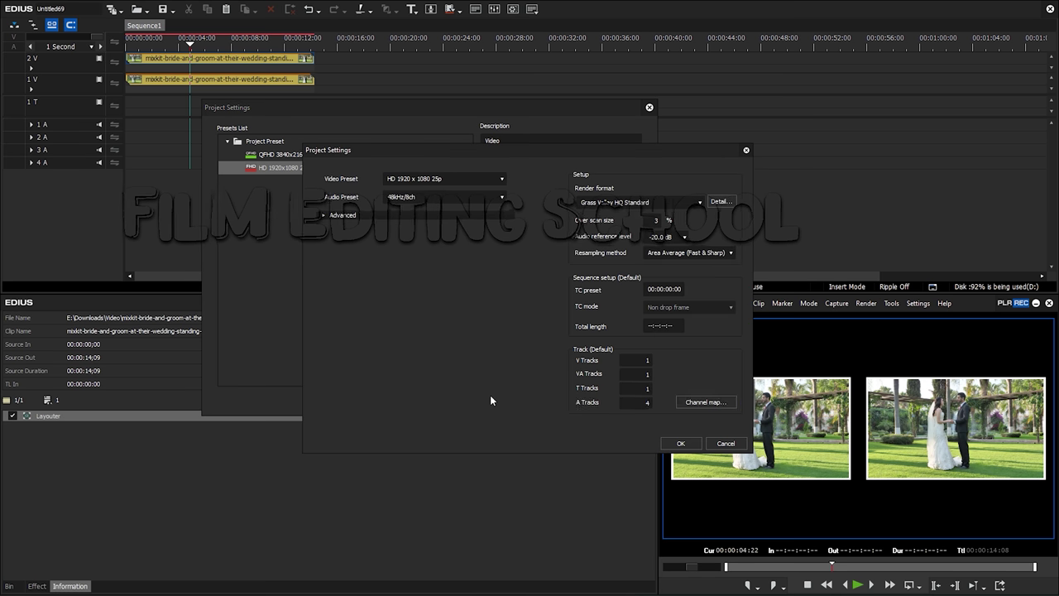
pyautogui.moveTo(377, 150); pyautogui.dragTo(331, 191)
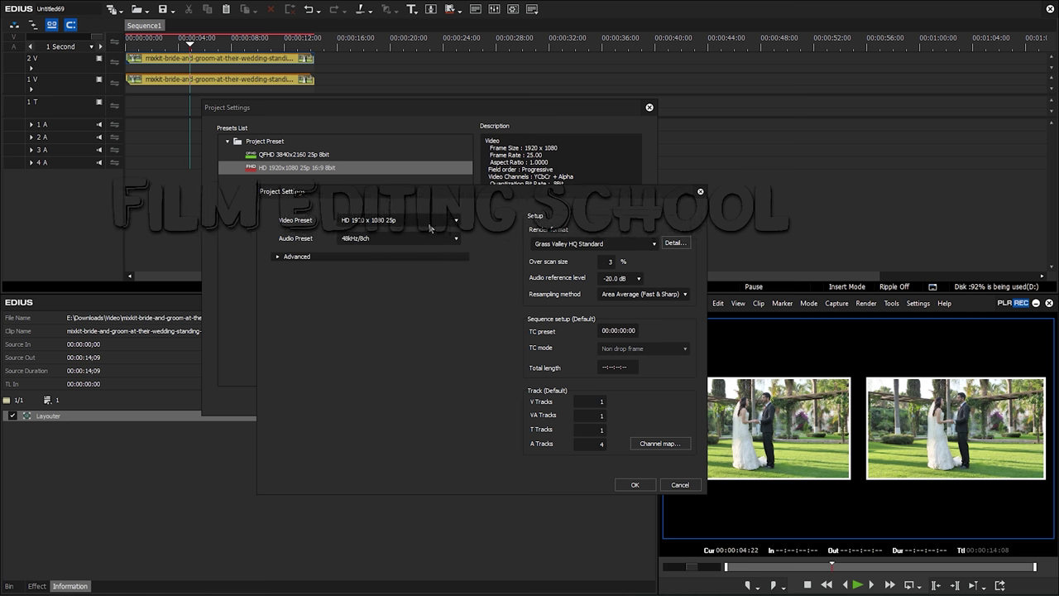
pyautogui.click(455, 221)
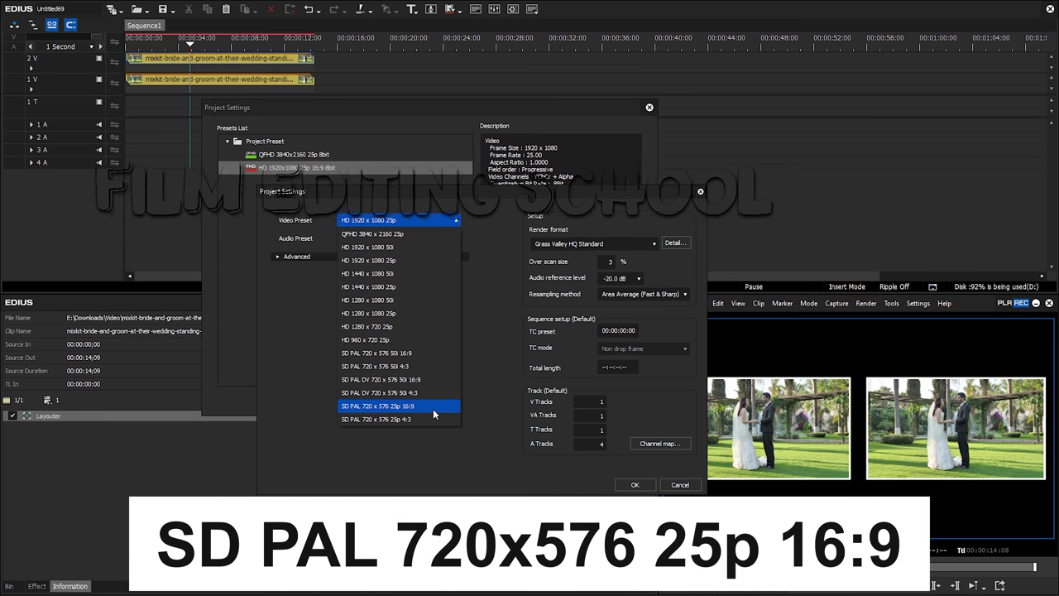
pyautogui.click(433, 409)
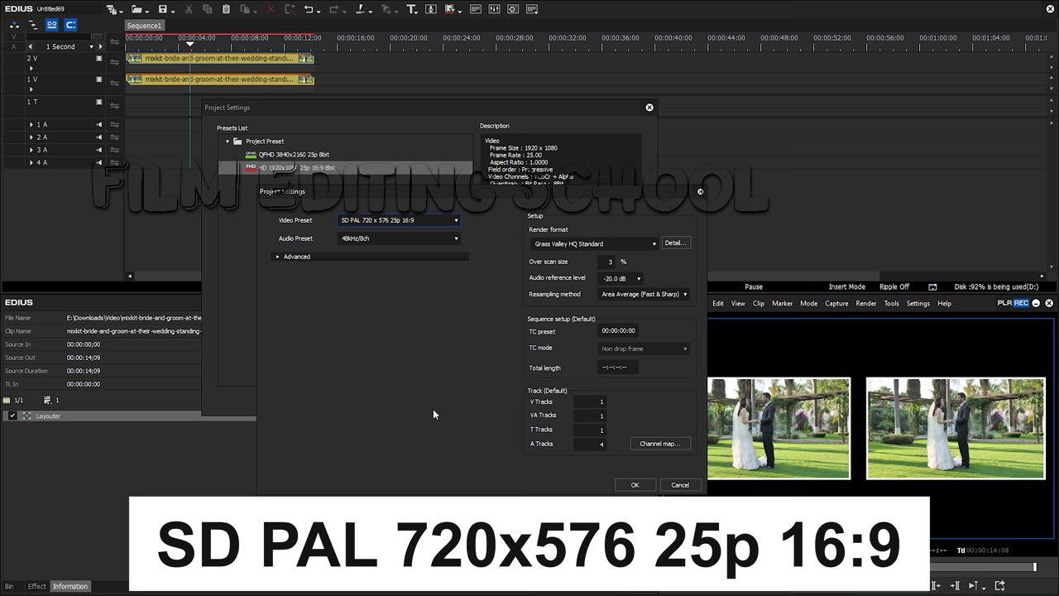
pyautogui.click(634, 484)
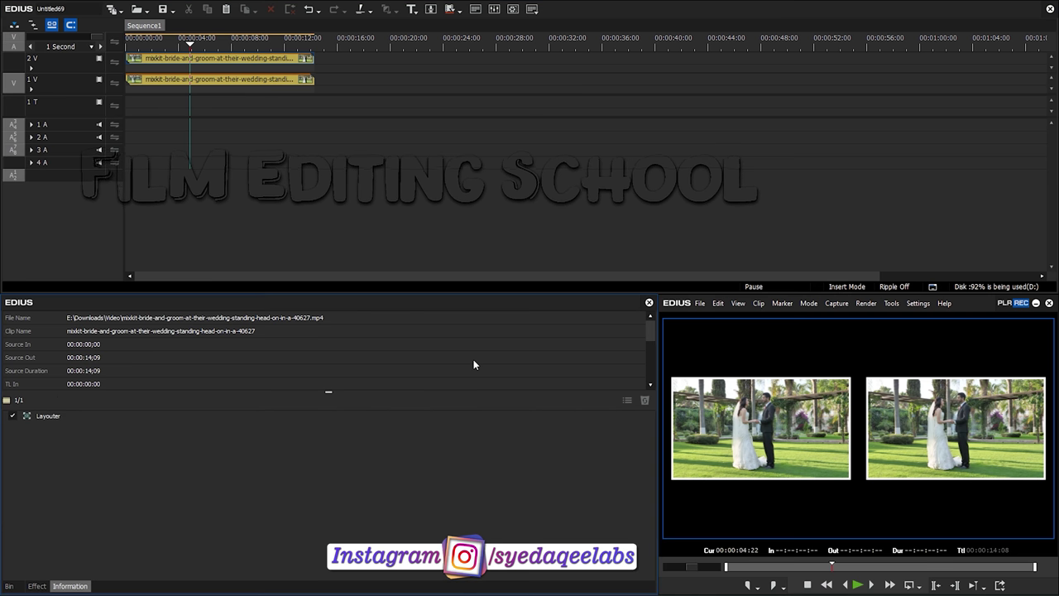
# - Show the bin, return the playhead to the timeline start, and review the current project settings
pyautogui.click(10, 586)
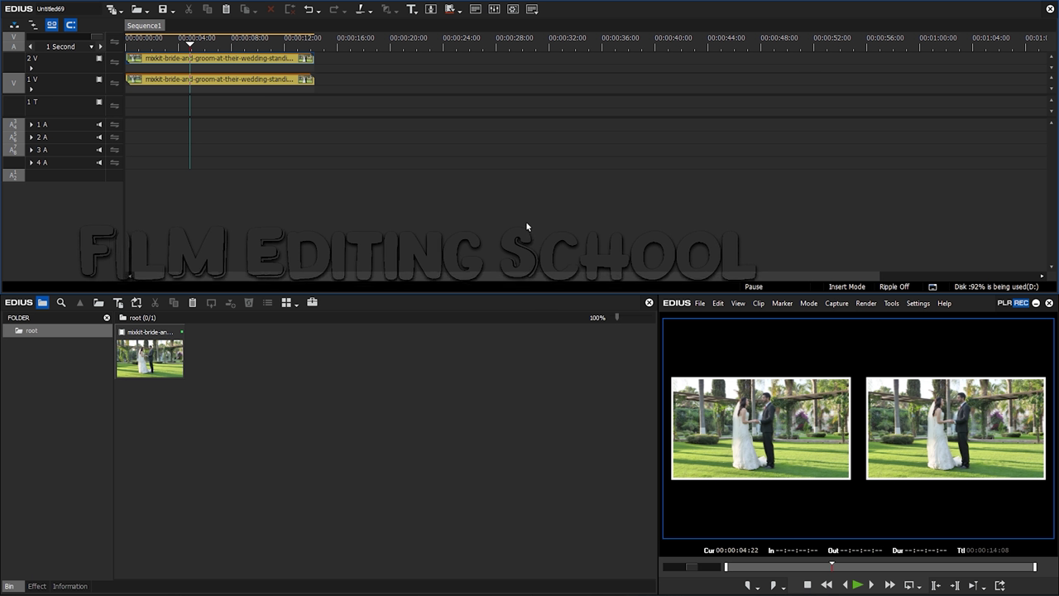
pyautogui.press('Home')
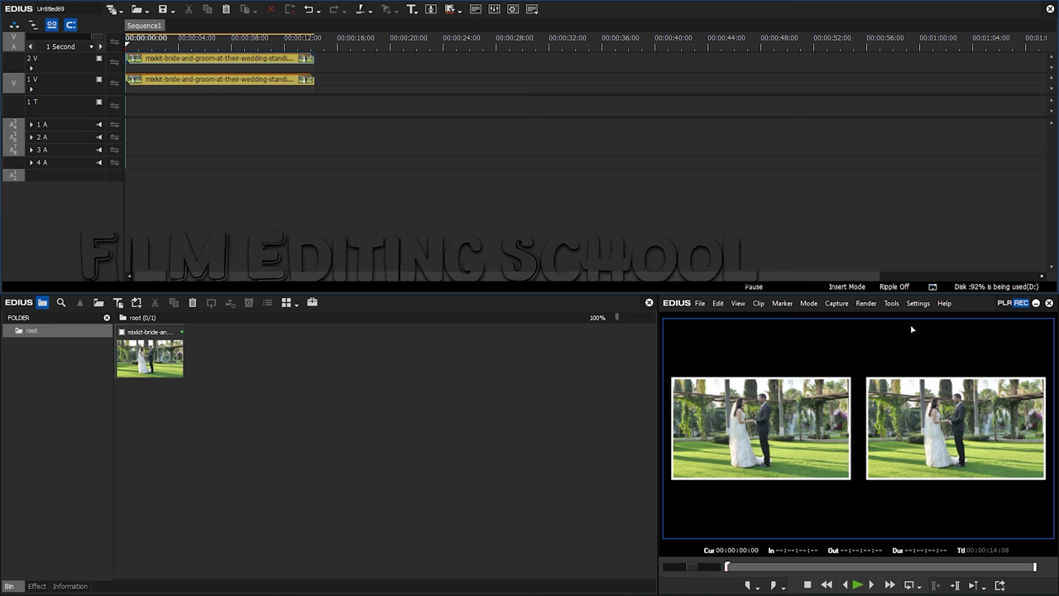
pyautogui.click(918, 303)
pyautogui.click(943, 350)
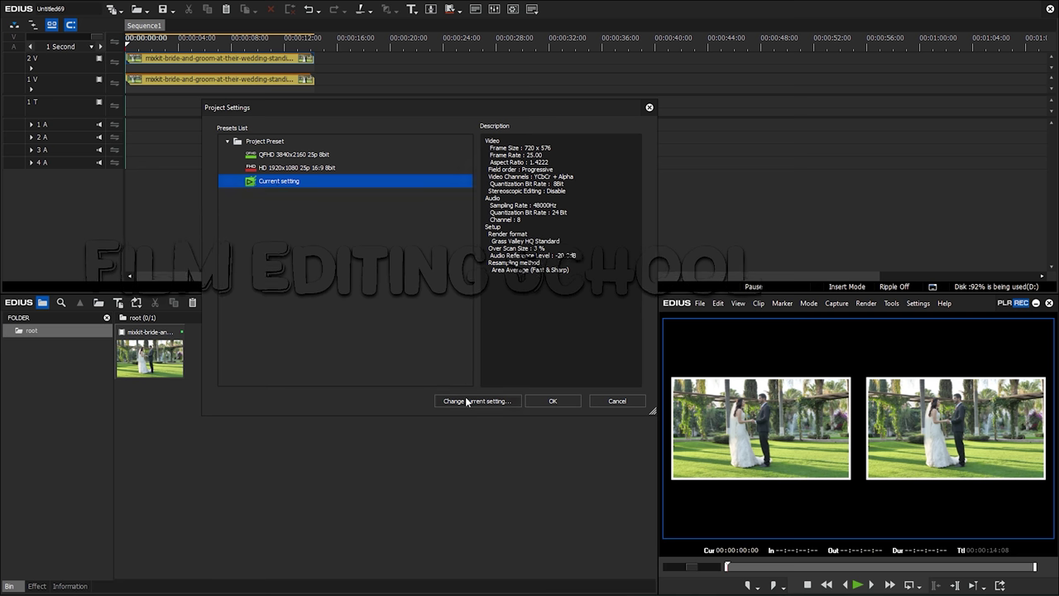
pyautogui.click(552, 401)
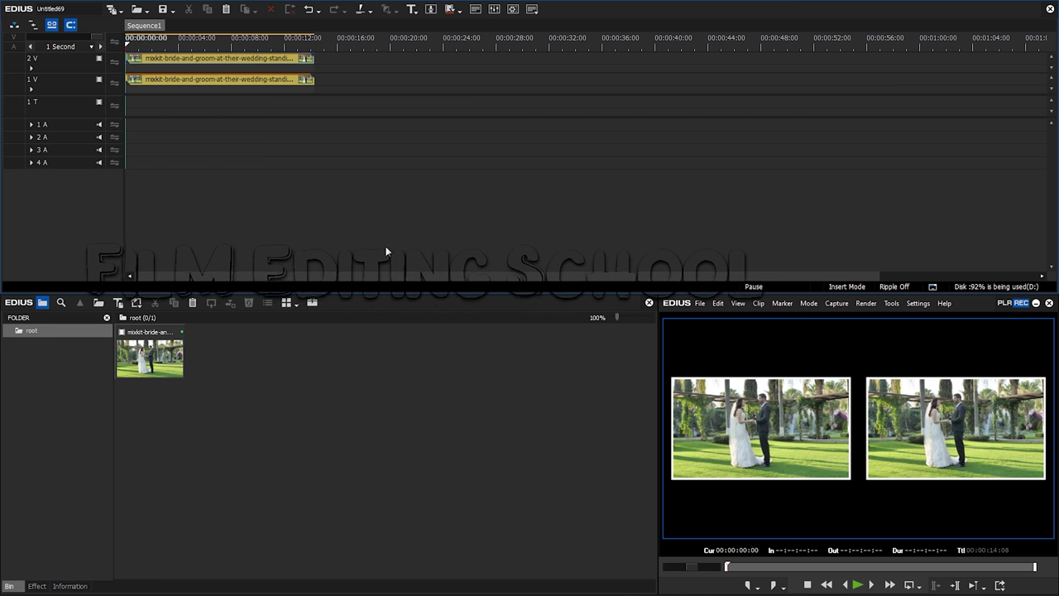
# - Play the timeline from the start to check the buffer status at SD resolution, and pause it near the end
pyautogui.press('space')
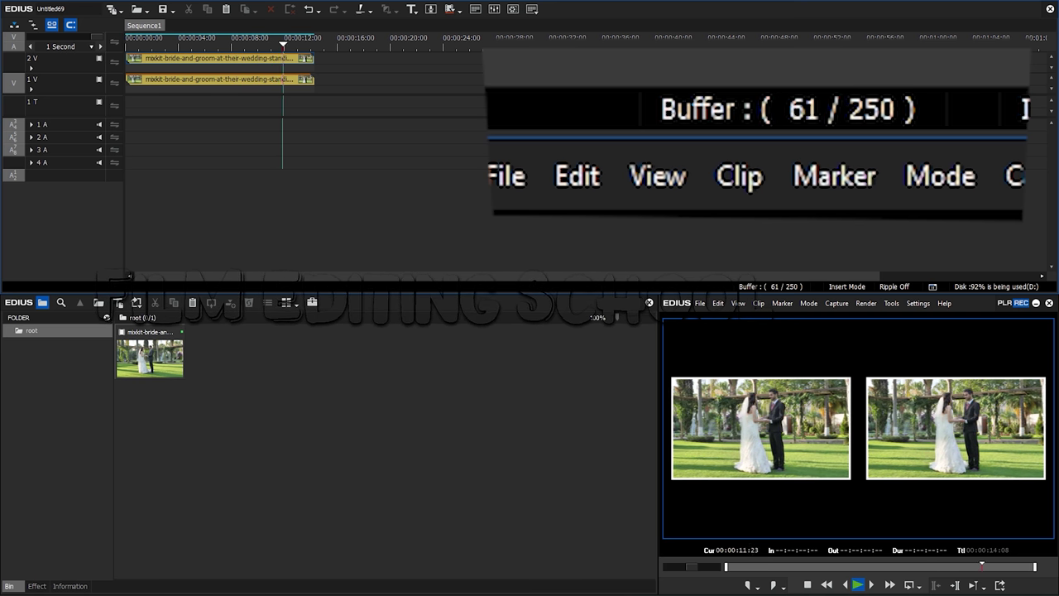
pyautogui.press('space')
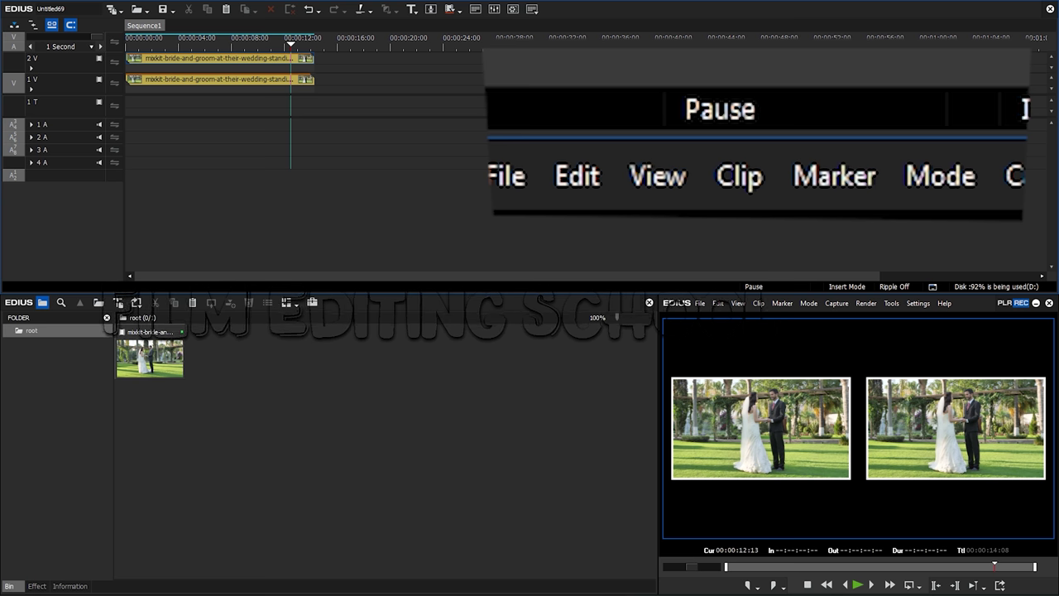
# - Switch the project back to the HD 1920x1080 25p 16:9 8bit preset in the project settings
pyautogui.click(919, 303)
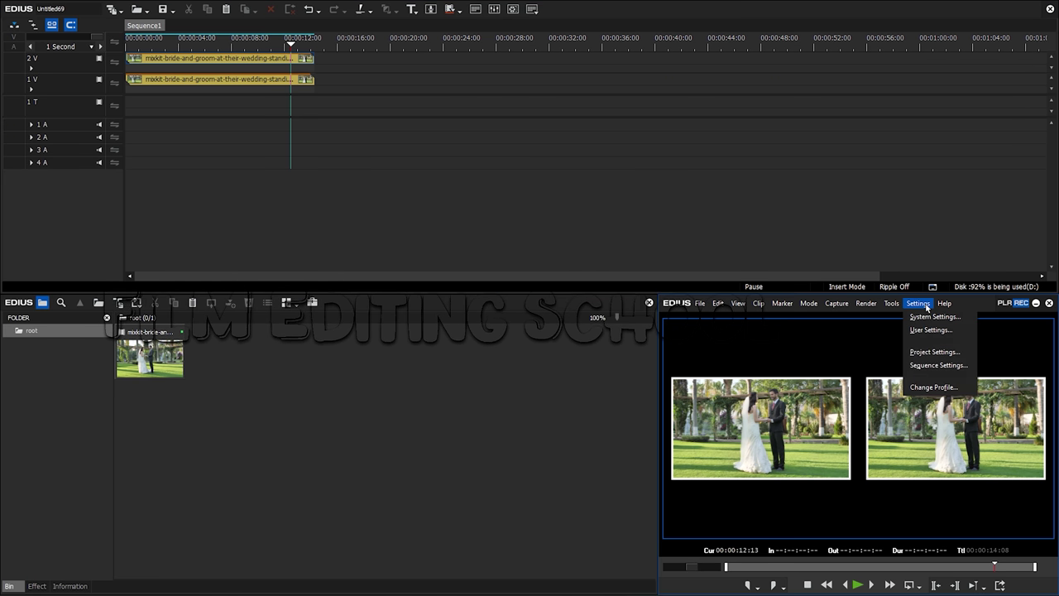
pyautogui.click(927, 354)
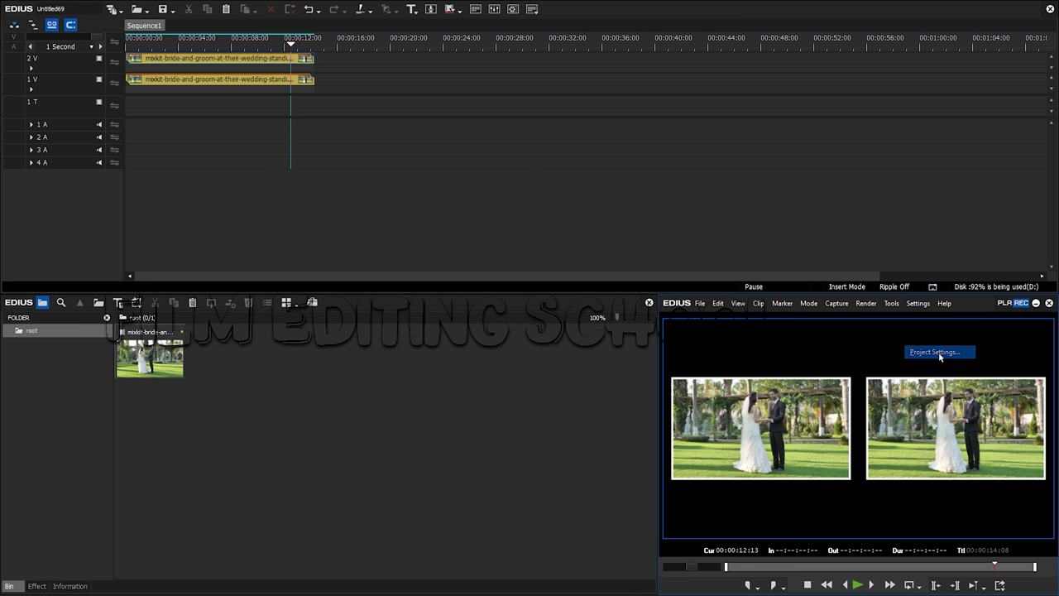
pyautogui.click(301, 168)
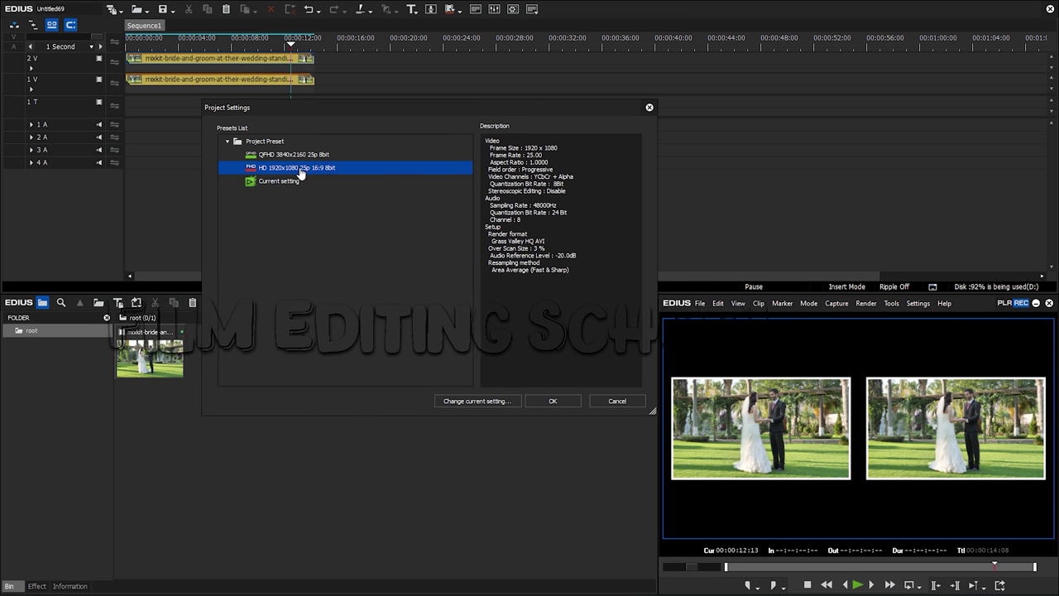
pyautogui.click(553, 401)
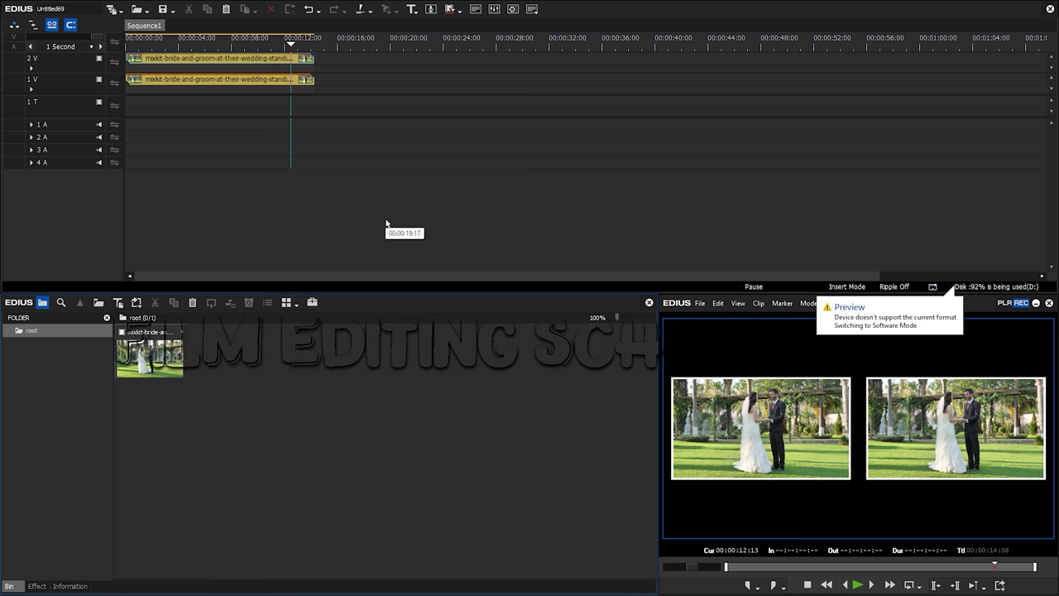
# - View the batch export list and close it without exporting anything
pyautogui.hotkey('shift', 'F11')
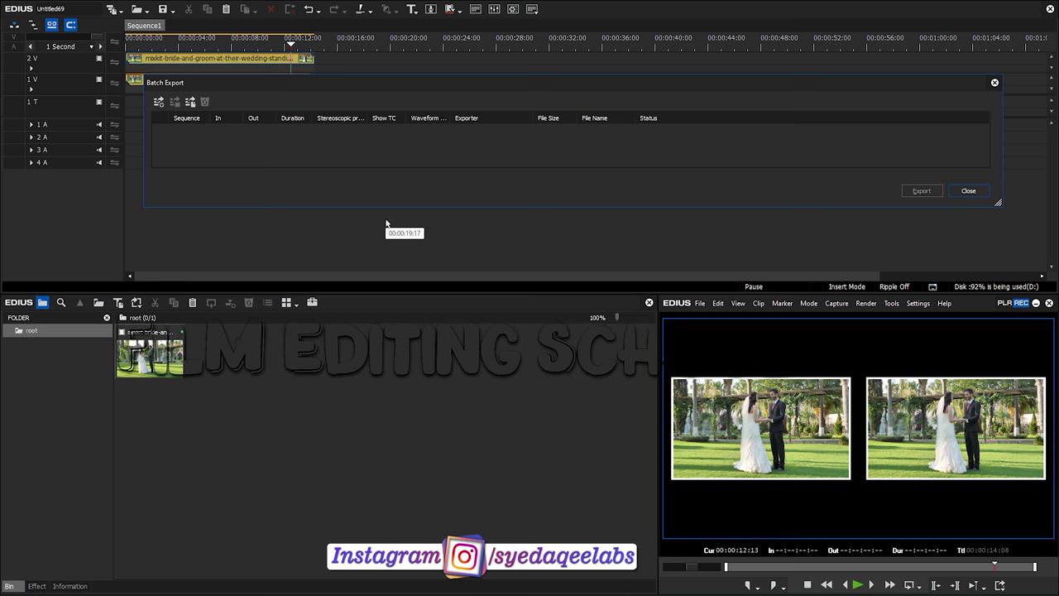
pyautogui.click(968, 191)
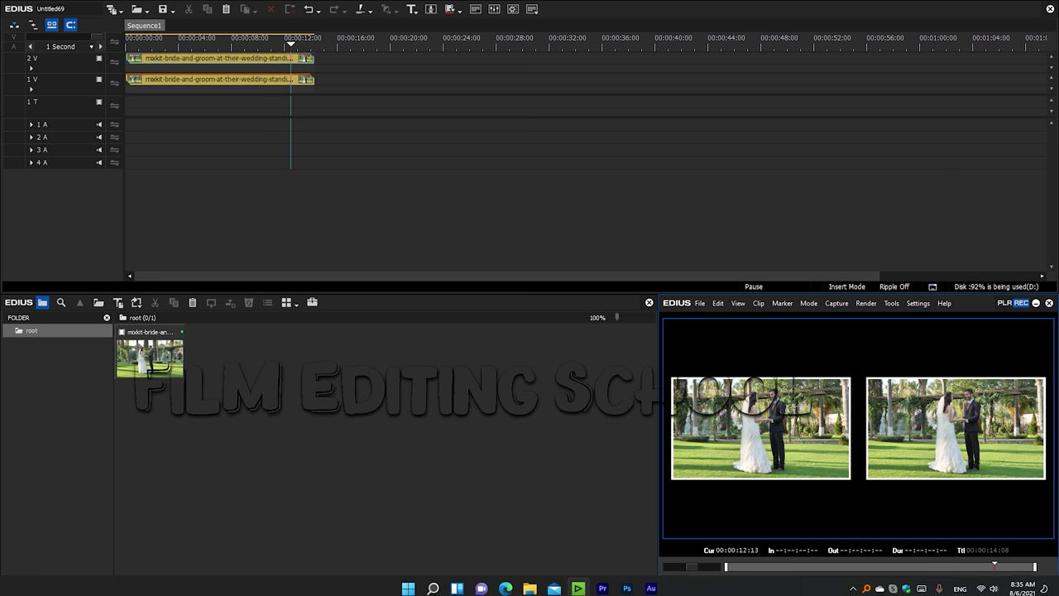
# - Switch to the Edge browser, open fes5.com in a new tab, and look over the Film Editing School home page
pyautogui.click(505, 588)
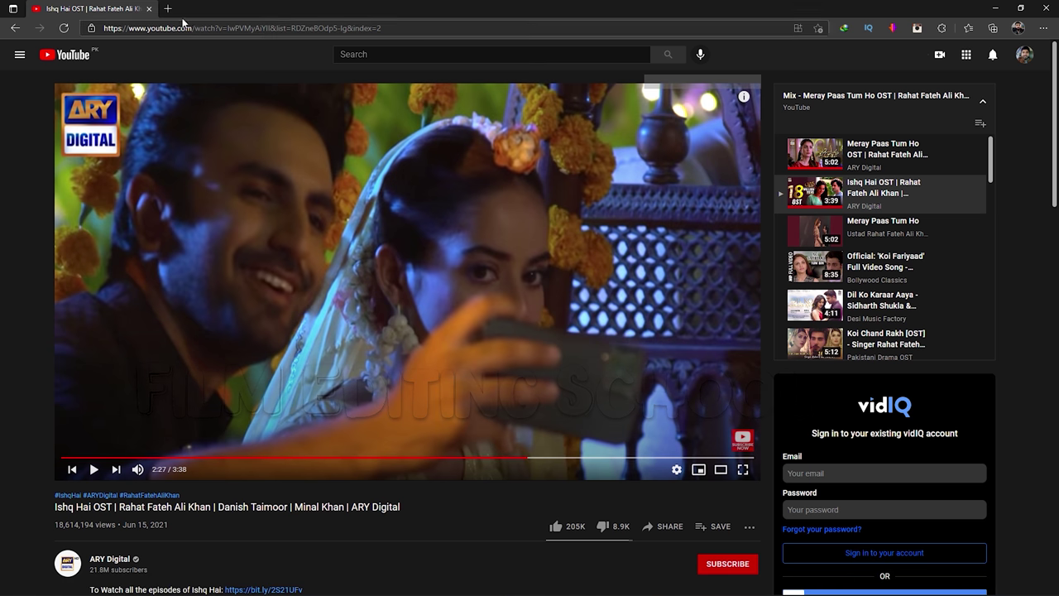
pyautogui.click(168, 8)
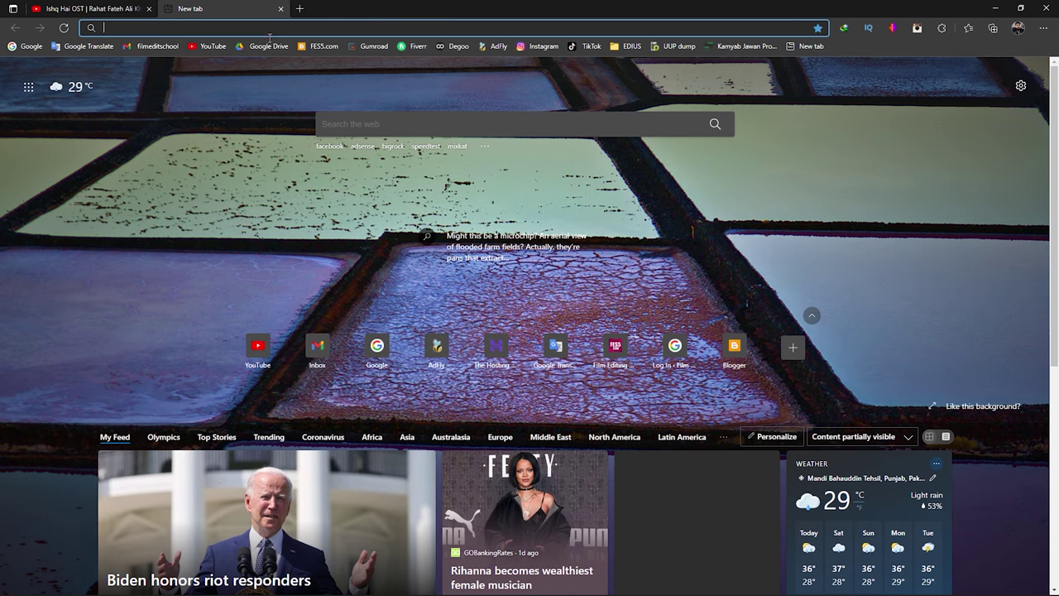
pyautogui.write('fes5.com')
pyautogui.press('Return')
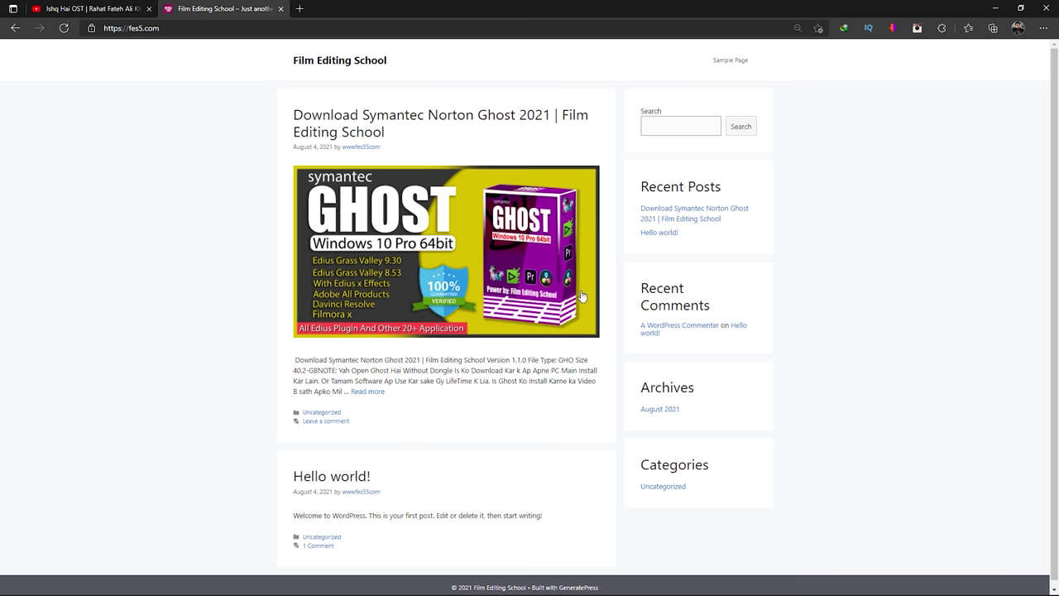
pyautogui.scroll(-1, 565, 272)
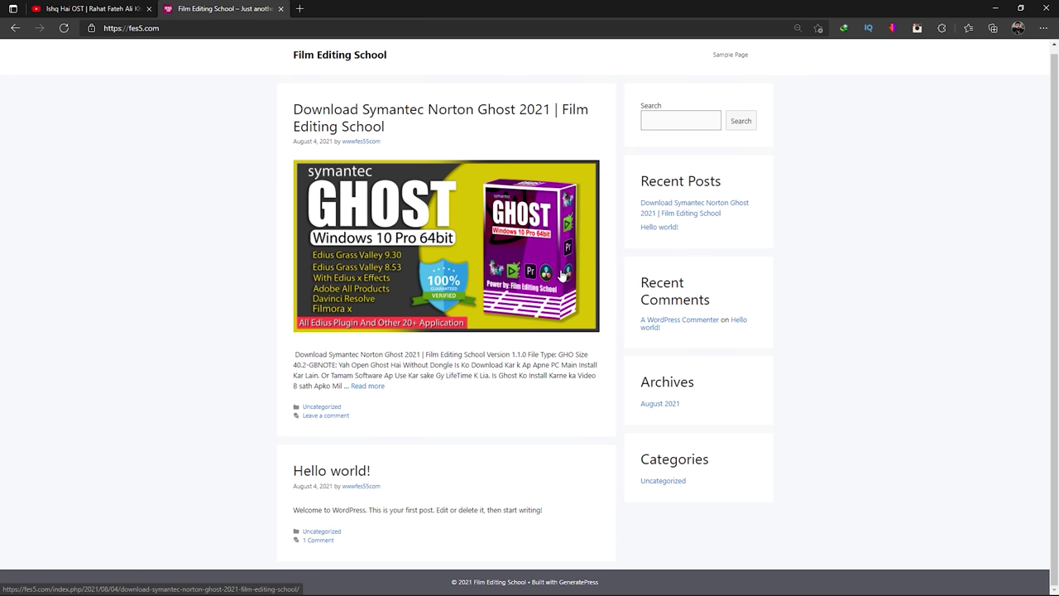